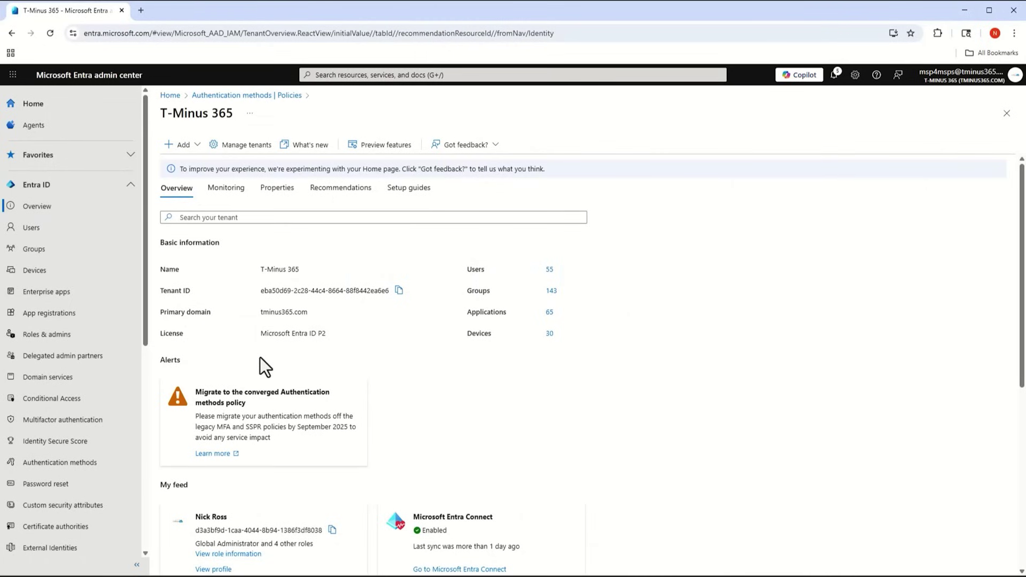
Review the legacy per-user MFA verification options in Service settings, toggling Call to phone.
click(92, 235)
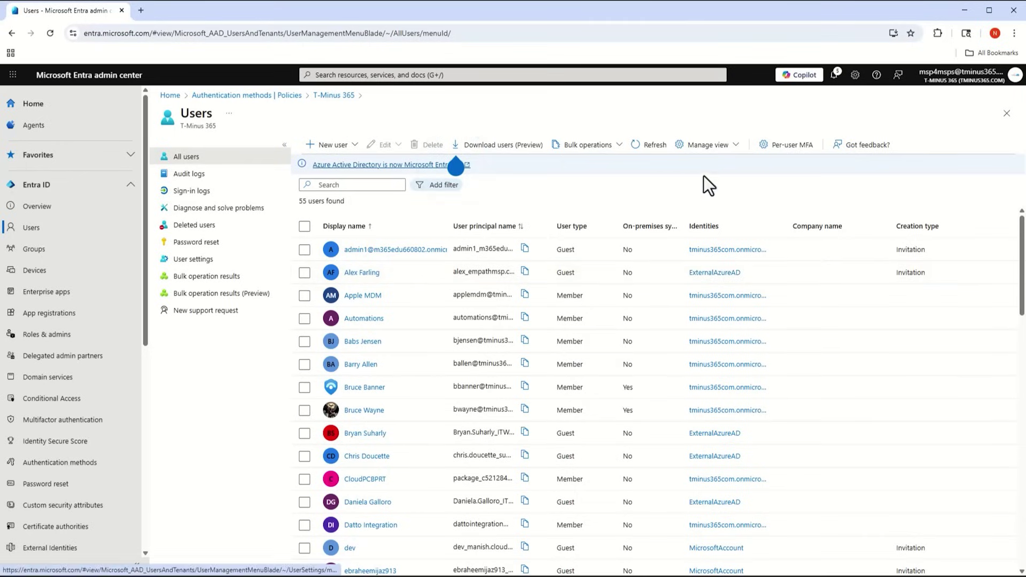
click(783, 152)
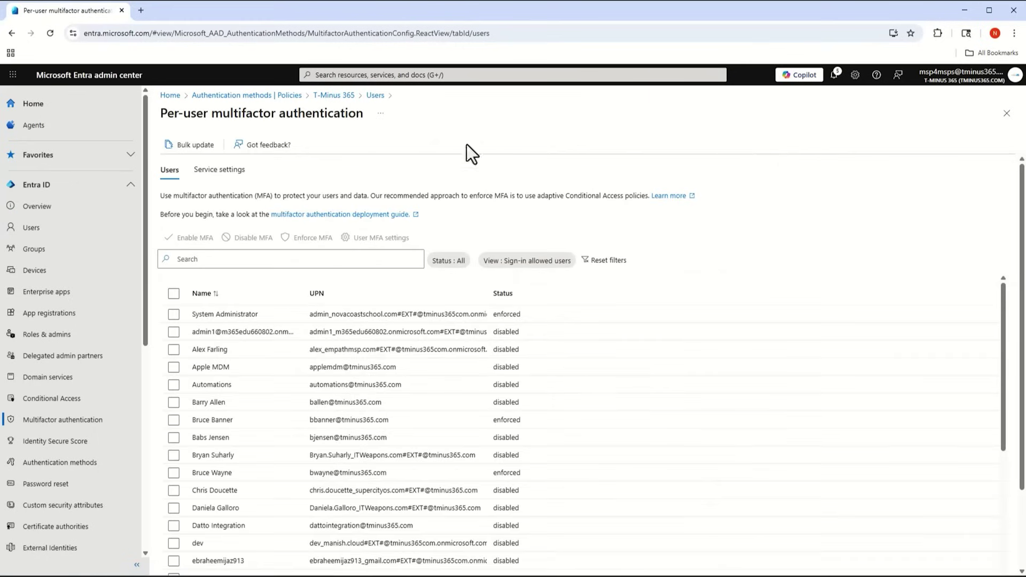
click(224, 170)
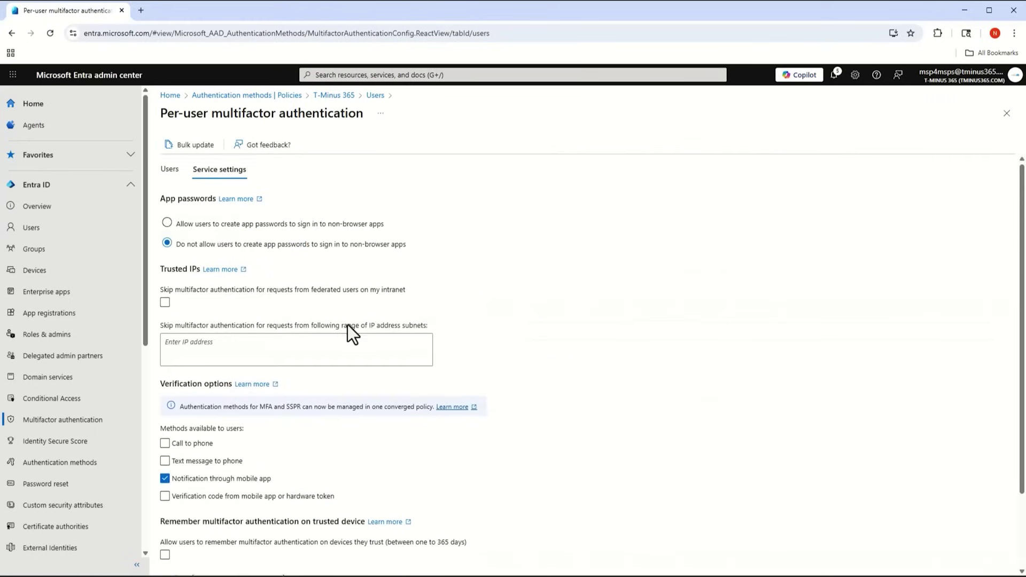
scroll(351, 348, down, 1)
scroll(351, 349, up, 1)
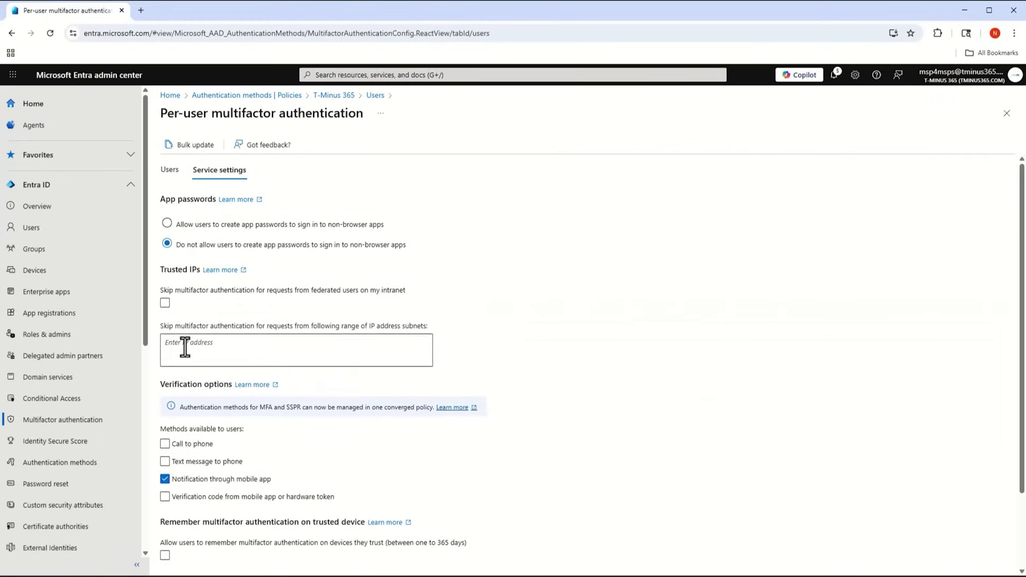
drag(160, 385, 228, 386)
click(178, 448)
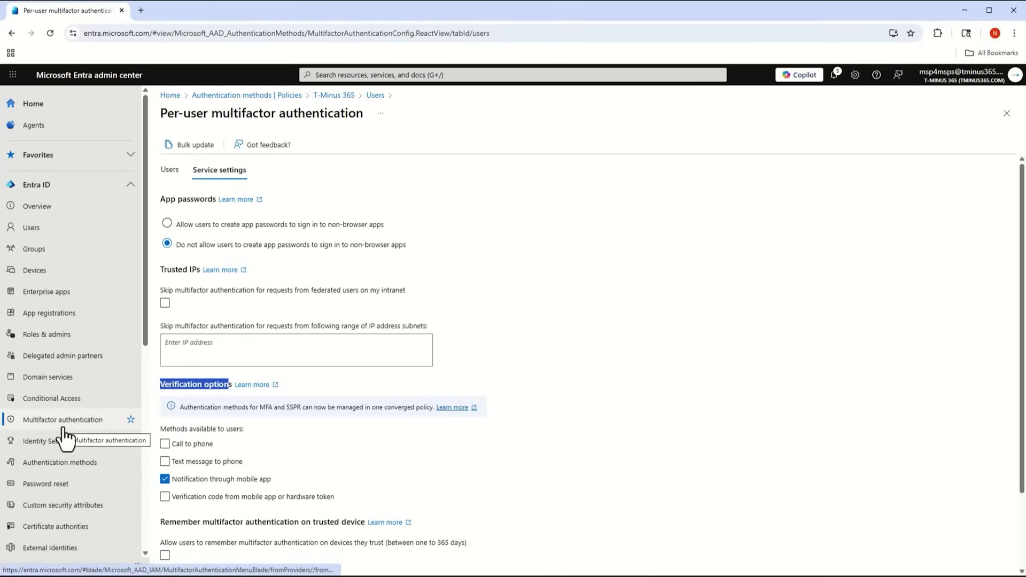
click(56, 235)
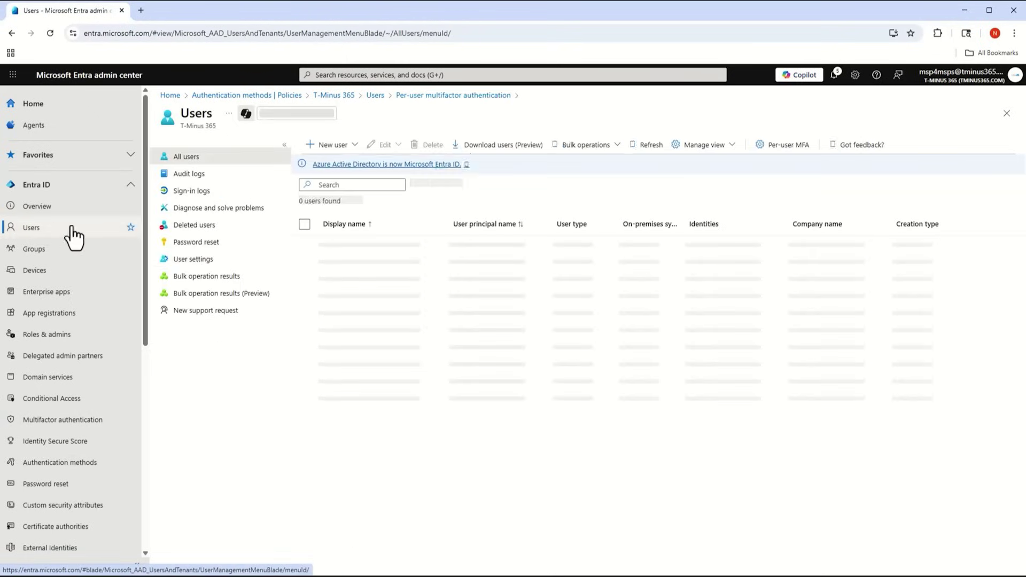
Review the password reset authentication methods, then go to the Authentication methods policies.
click(229, 242)
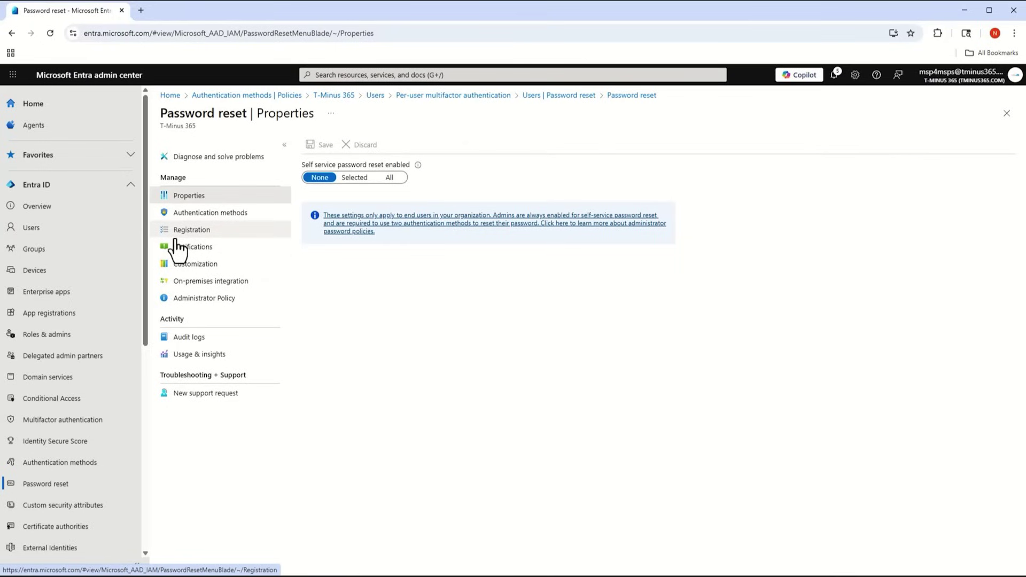
click(224, 214)
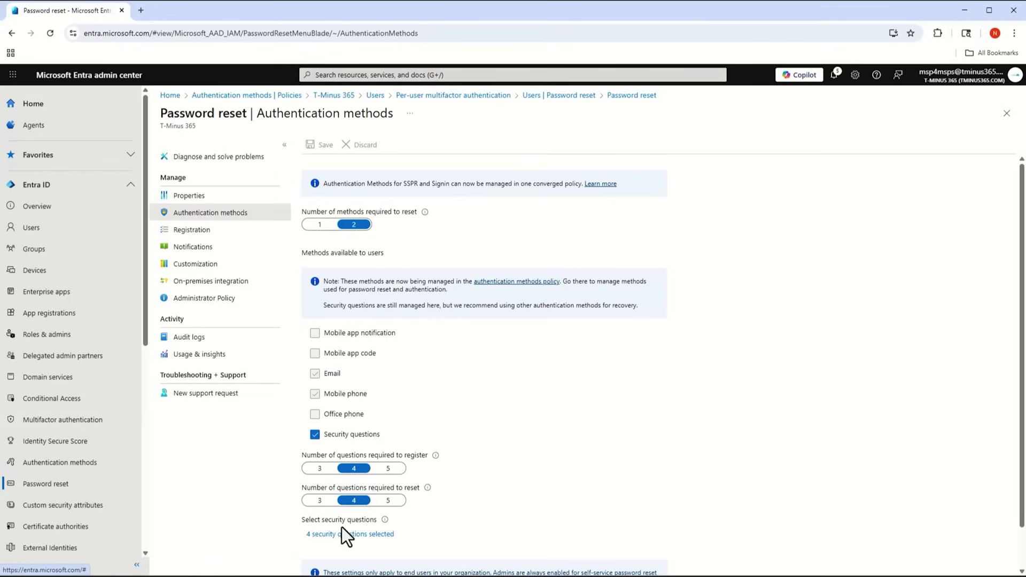
click(63, 465)
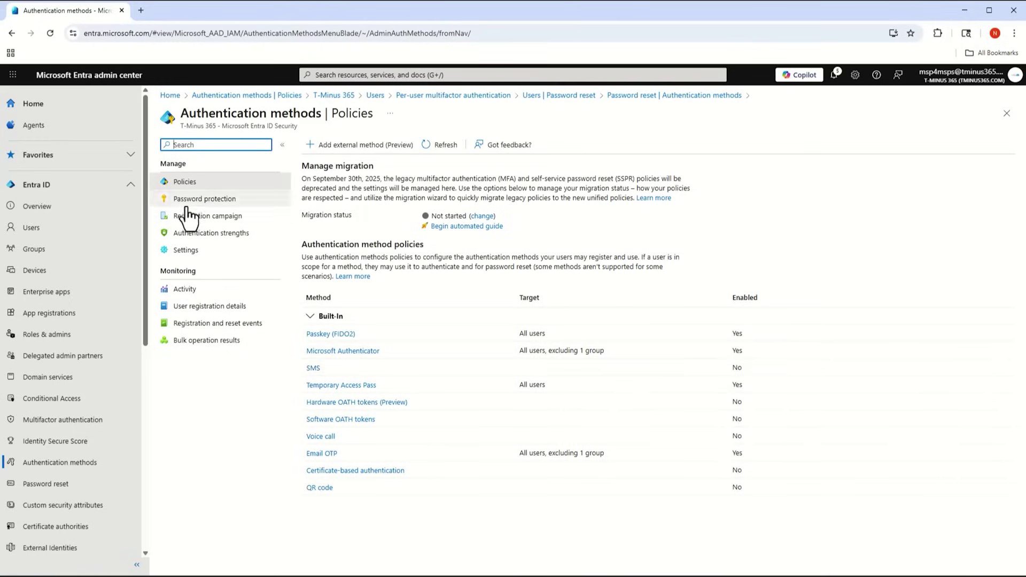
Tick Text message to phone in the per-user MFA verification options.
click(43, 228)
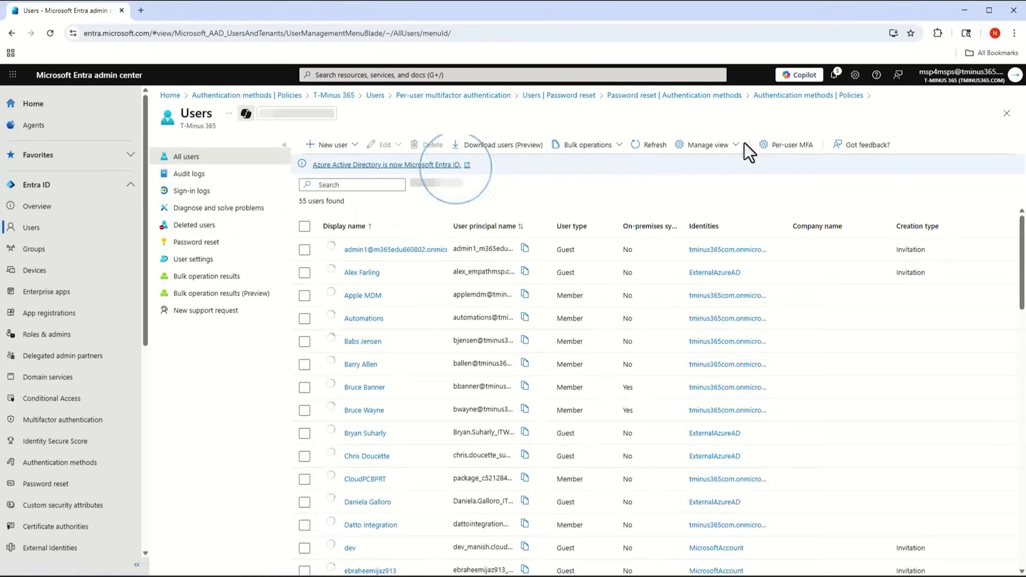
click(783, 146)
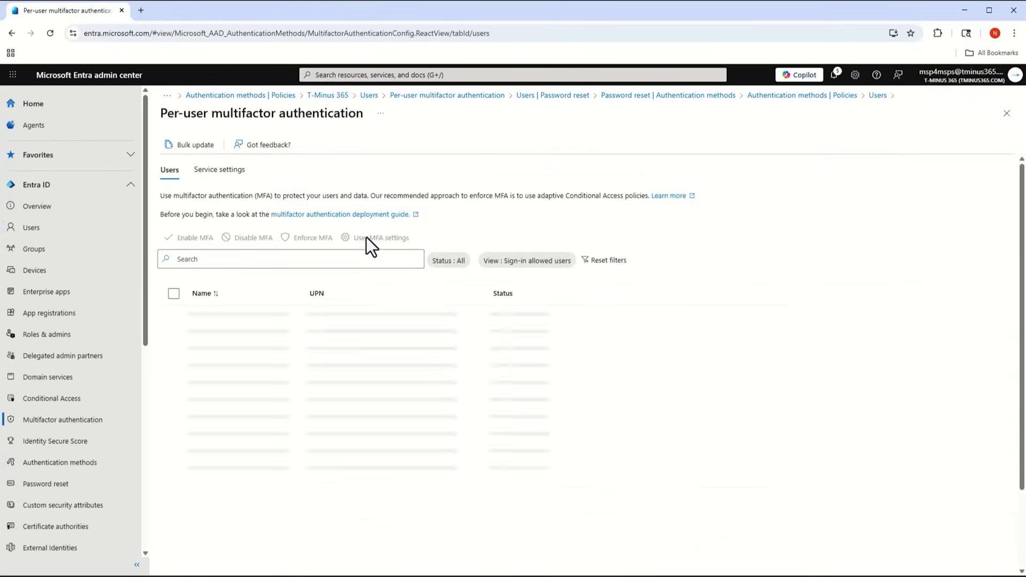
click(241, 172)
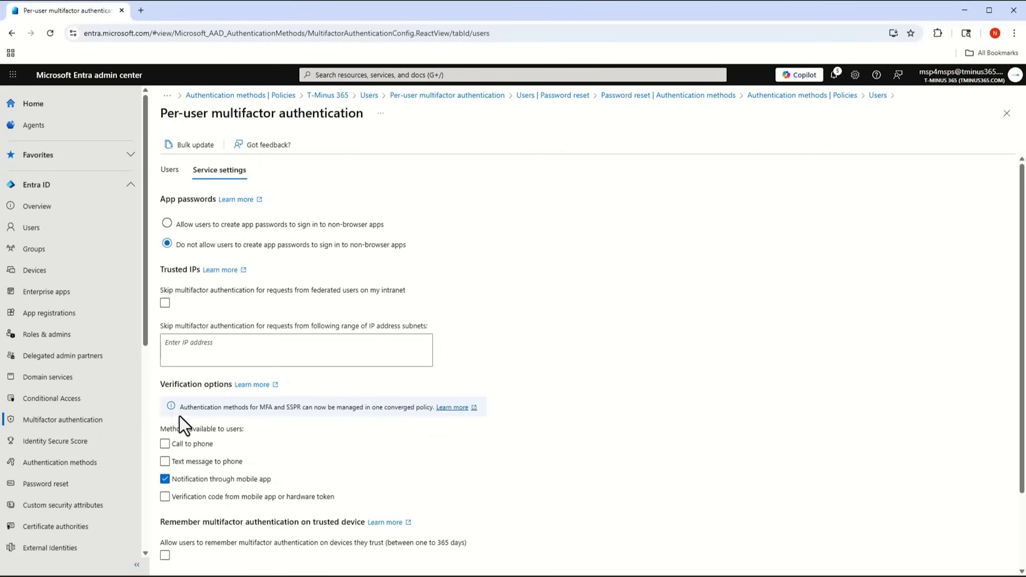
click(165, 461)
click(89, 464)
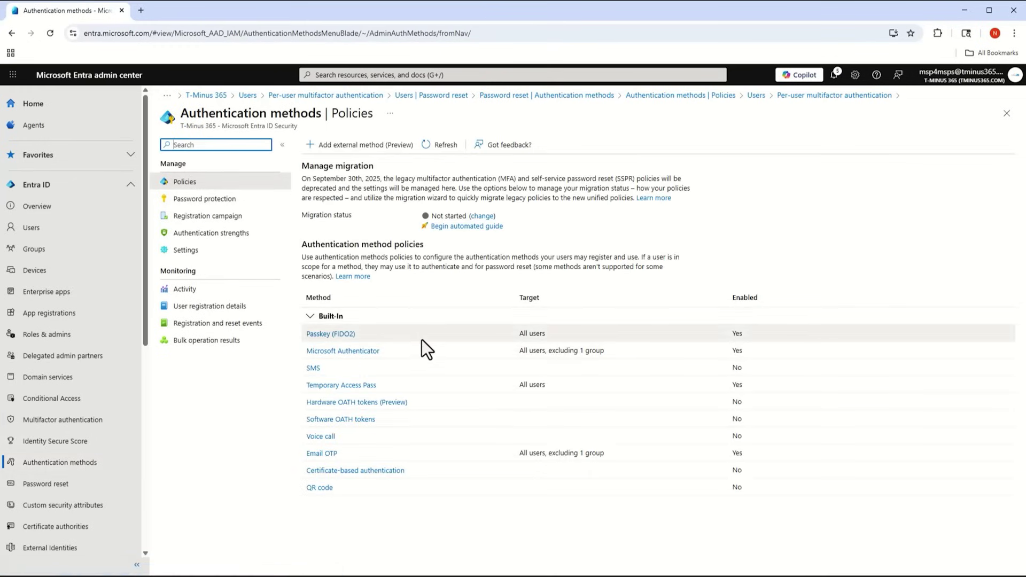
Advance the automated migration guide to Review + migrate and inspect SMS without changing it.
click(464, 227)
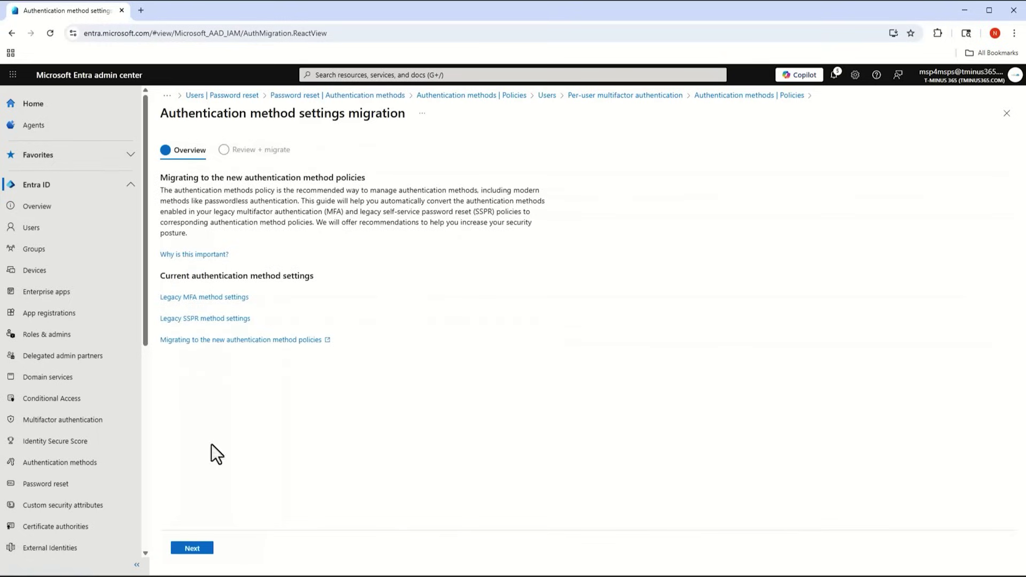
click(179, 546)
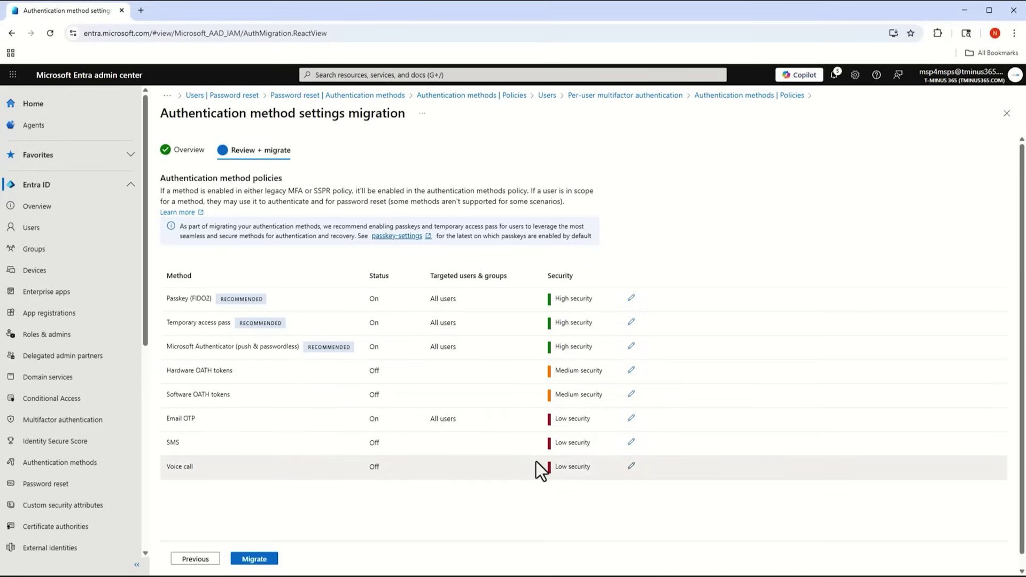
click(631, 442)
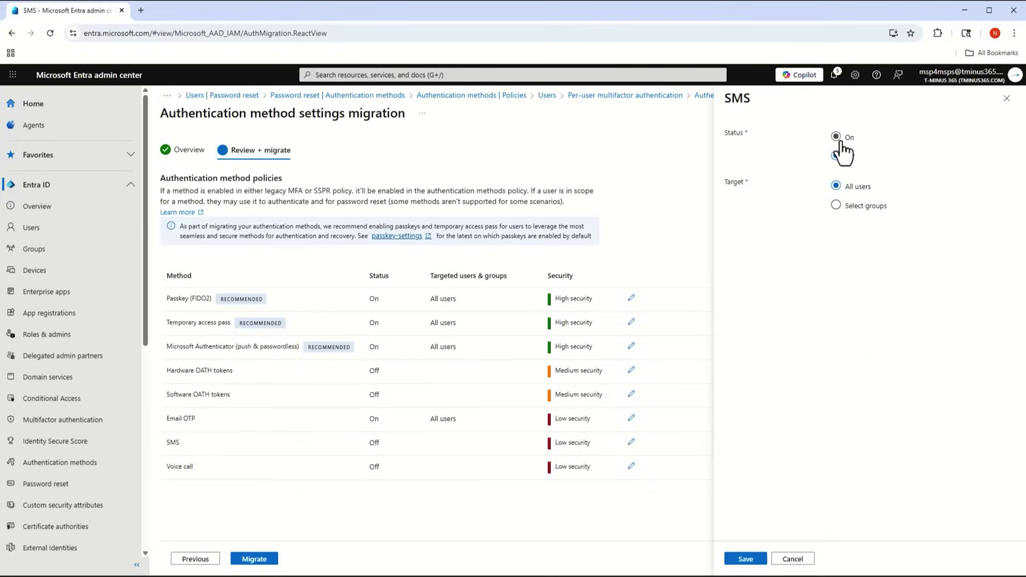
click(800, 562)
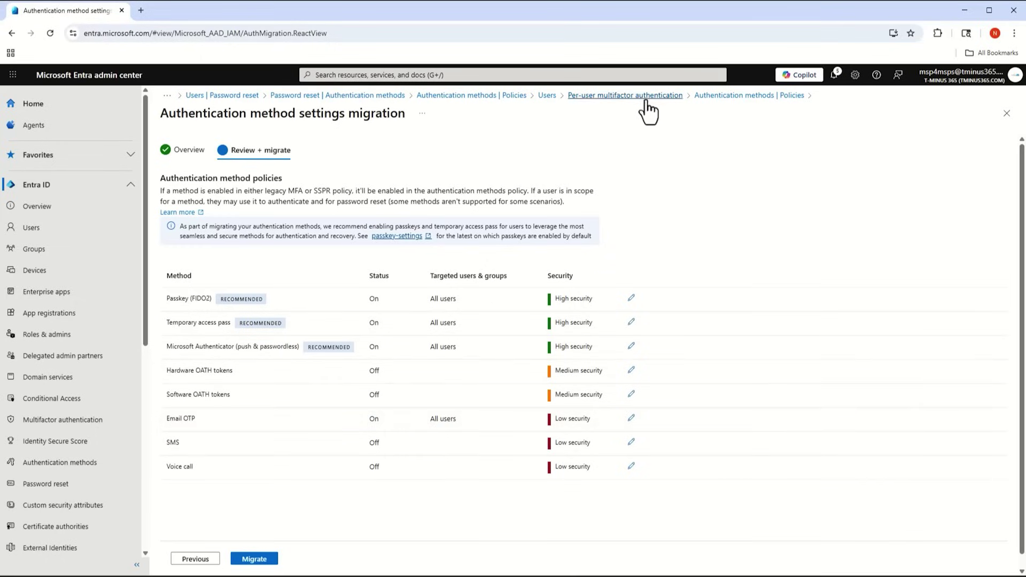
Review the User registration details report, widening the Default multifactor authentication method column.
click(722, 96)
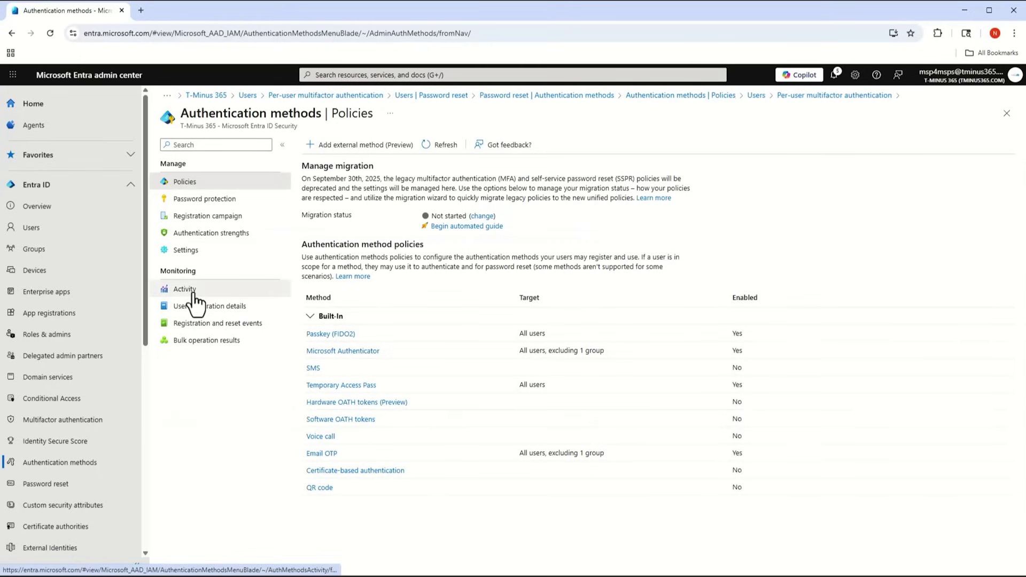
click(233, 306)
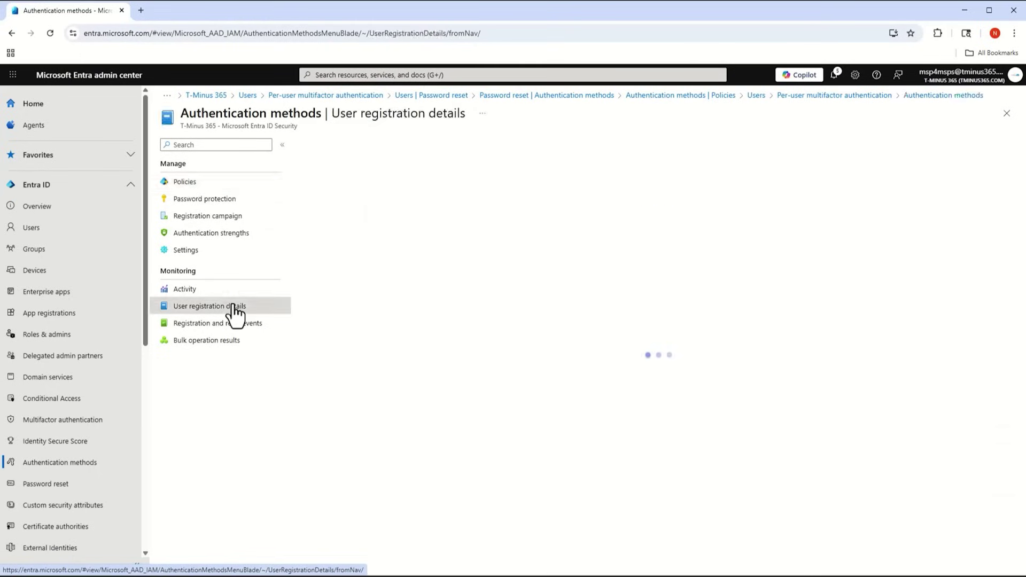
drag(777, 226, 840, 222)
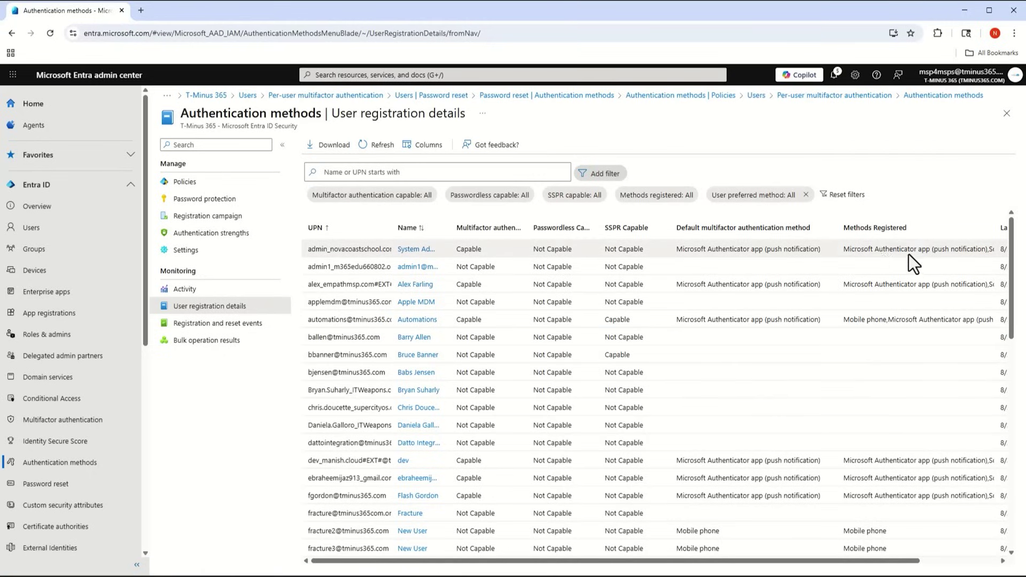
scroll(697, 476, down, 1)
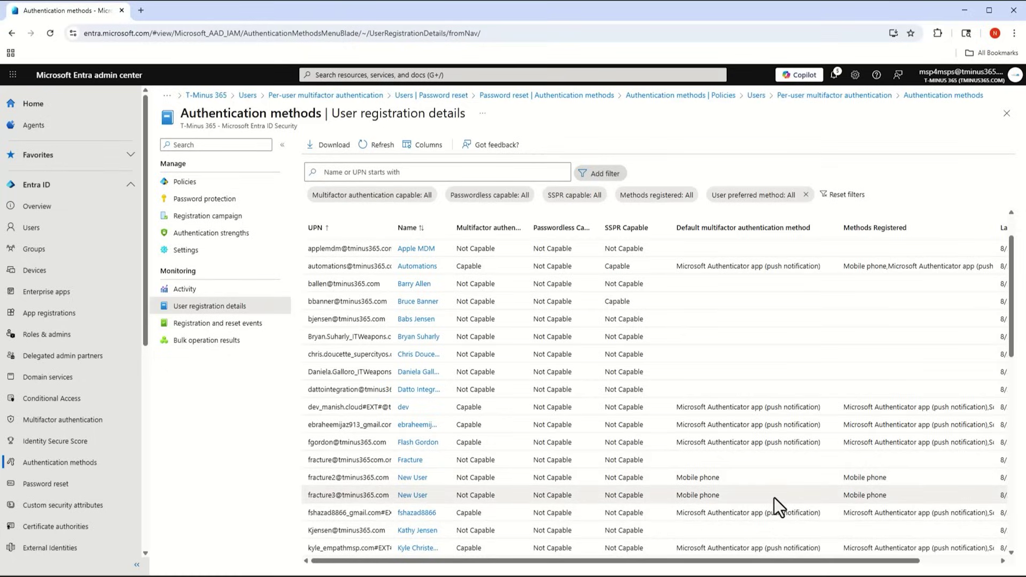
click(285, 182)
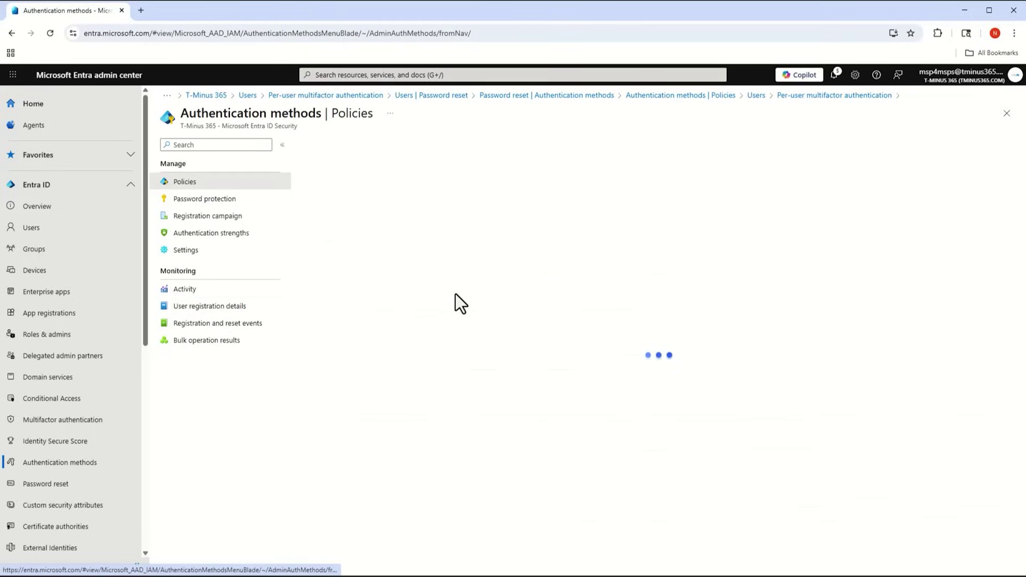
Change the migration status to Migration Complete and save it.
click(484, 217)
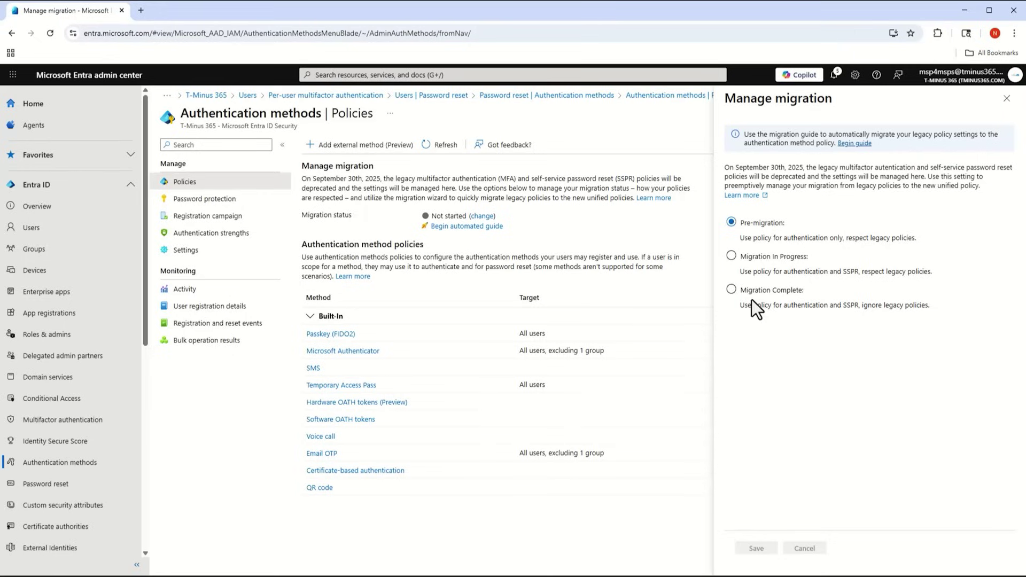
click(732, 289)
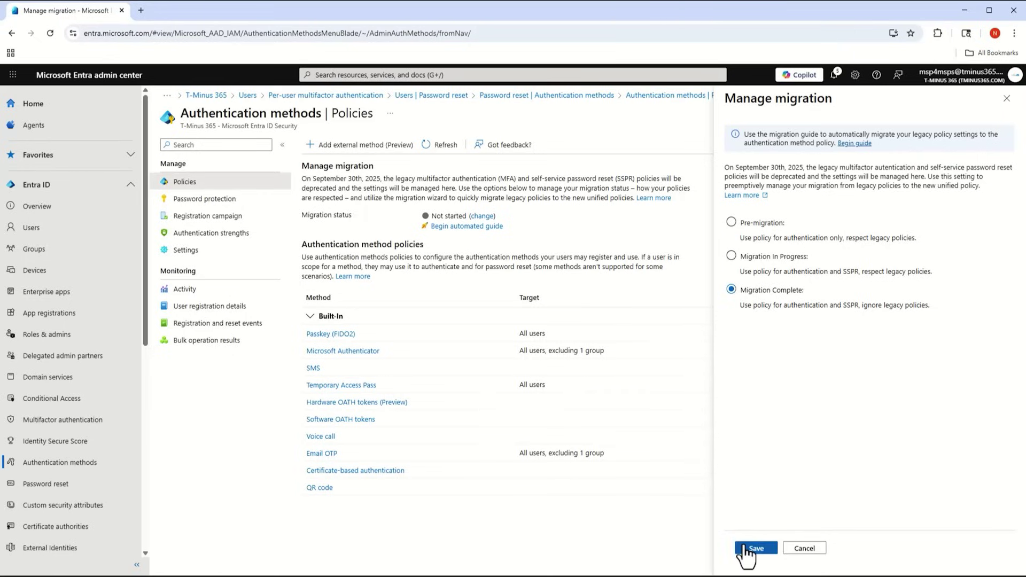
click(747, 543)
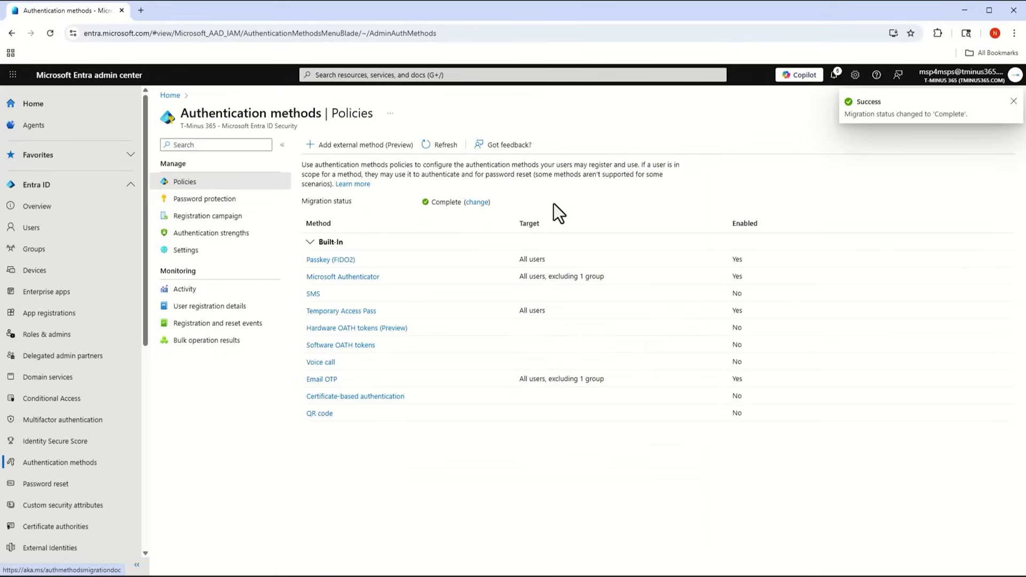
Open the per-user MFA Service settings, now showing verification options managed by policy.
click(68, 226)
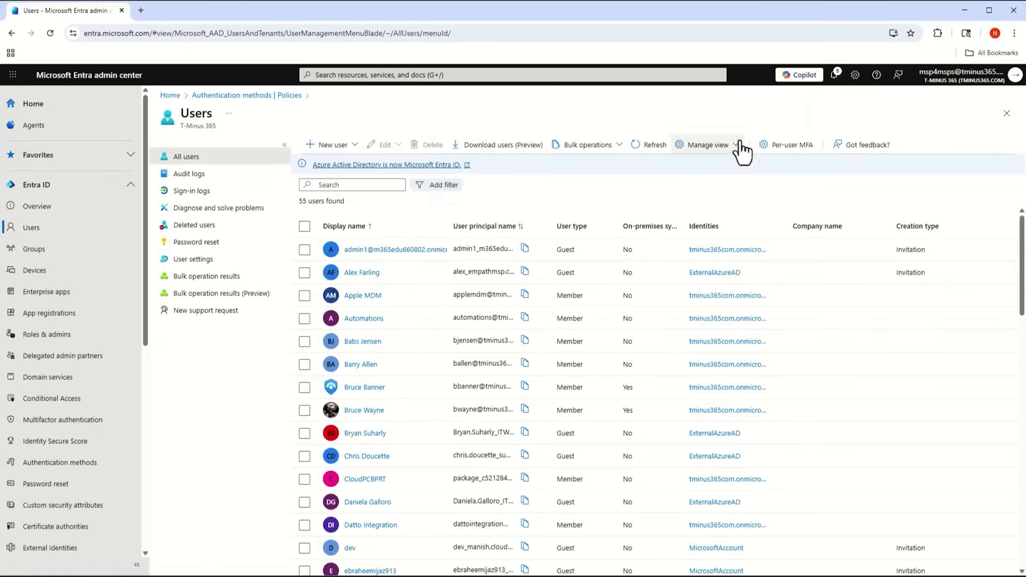
click(801, 145)
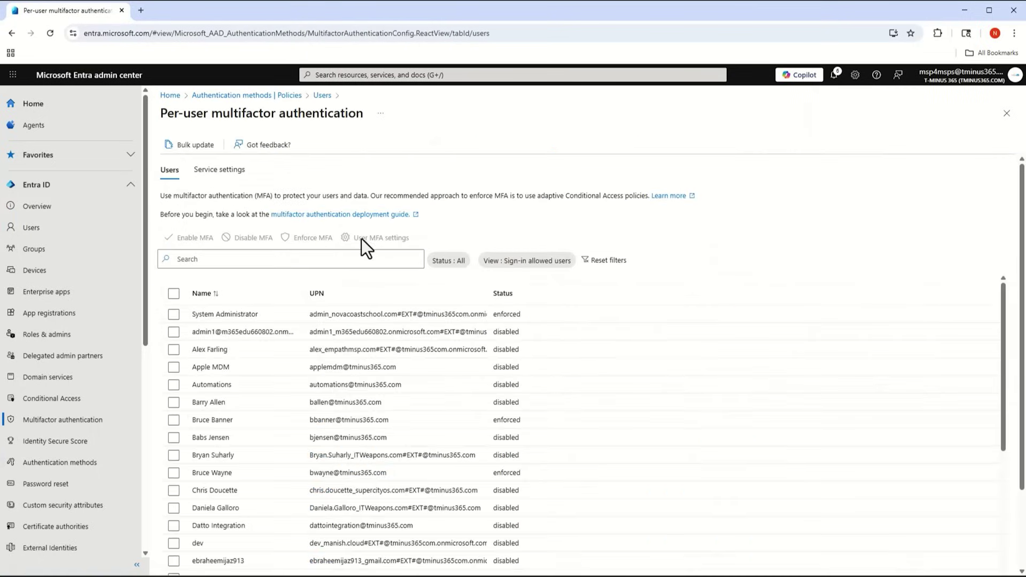
click(227, 169)
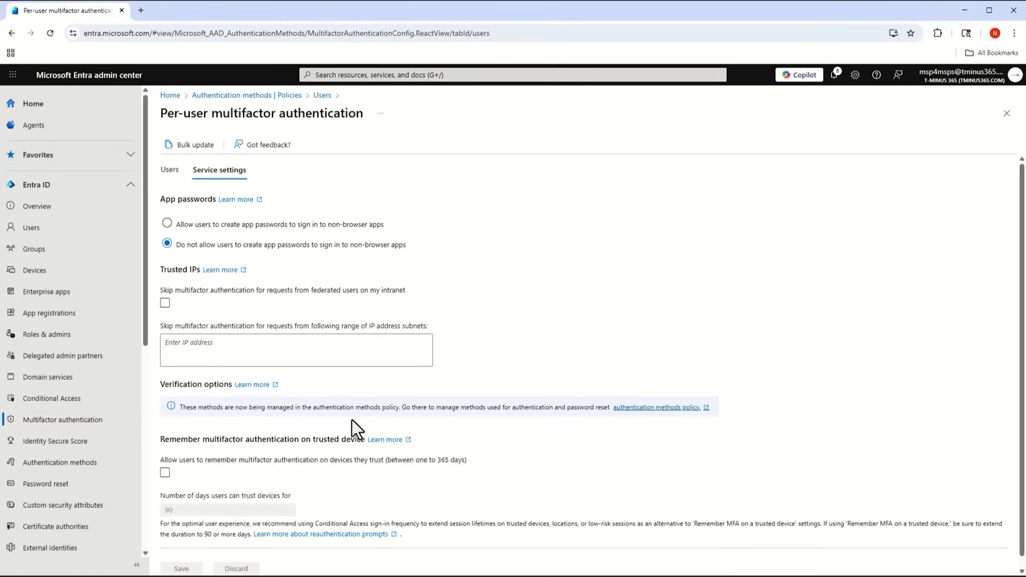
Check the password reset Authentication methods note saying methods are managed centrally.
click(62, 250)
click(58, 228)
click(209, 243)
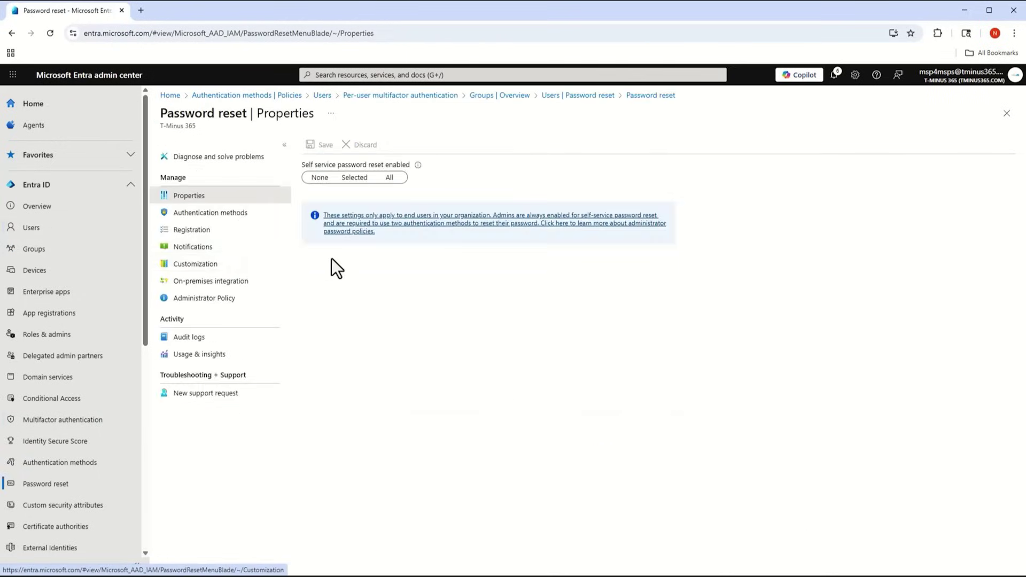
click(219, 213)
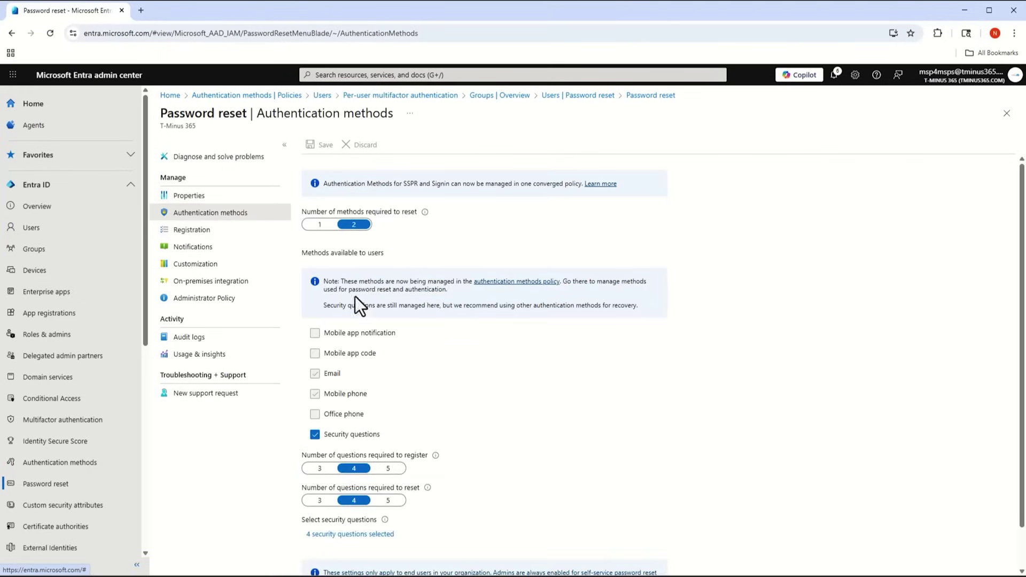
drag(425, 289, 586, 289)
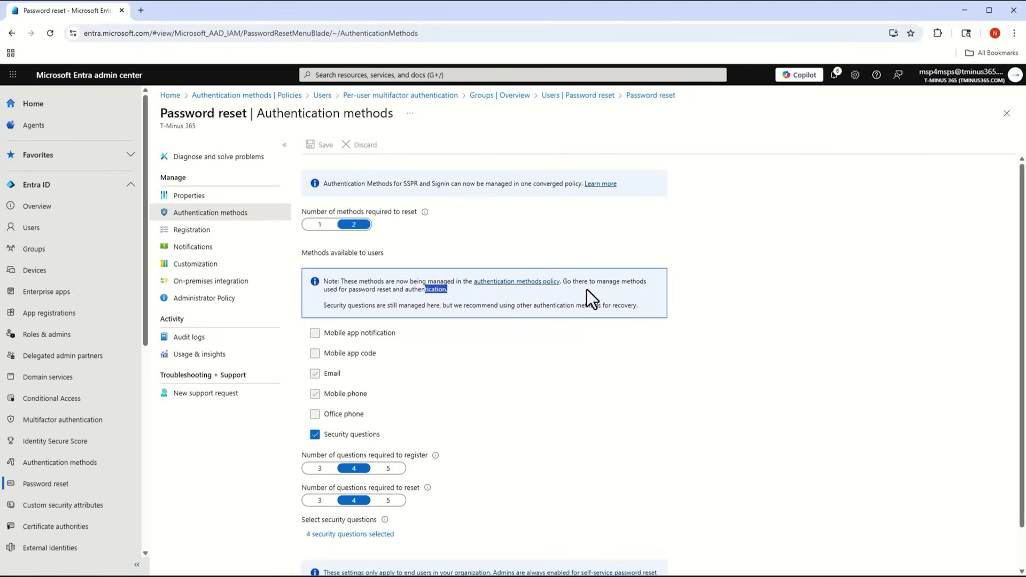
click(585, 290)
Open the per-user MFA user list and select the MFA-enforced user to see available actions.
click(33, 228)
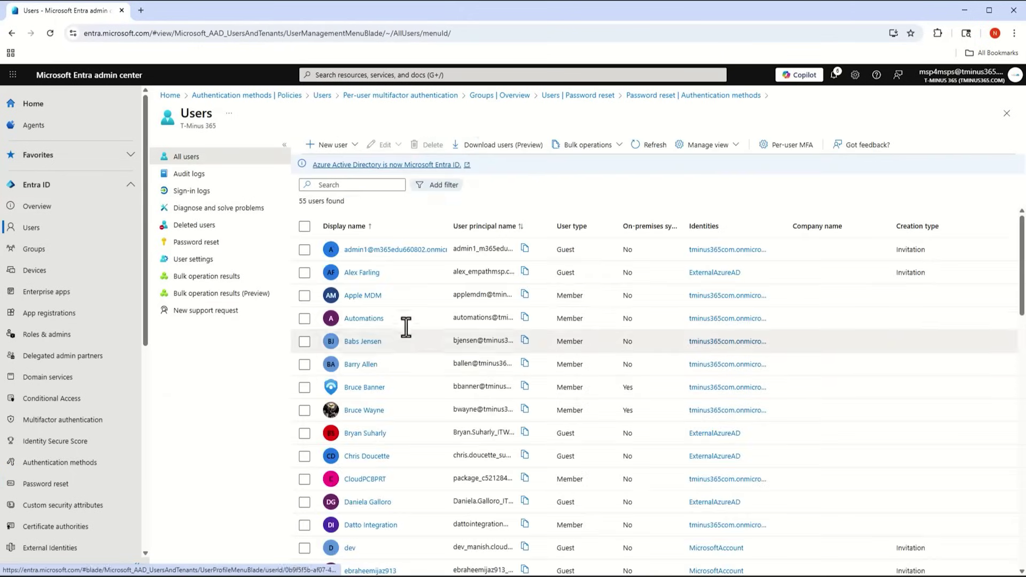
click(769, 145)
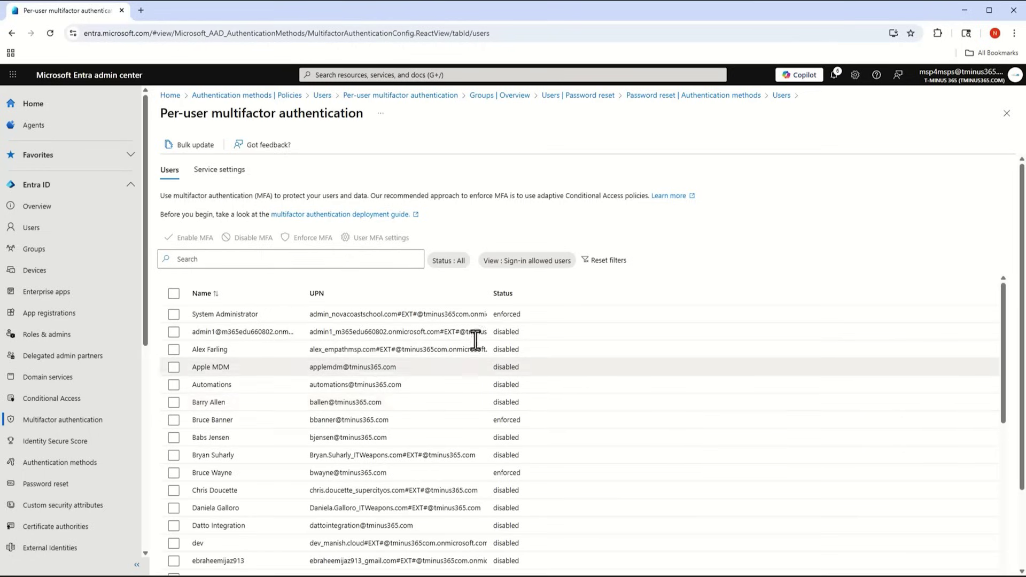
click(173, 402)
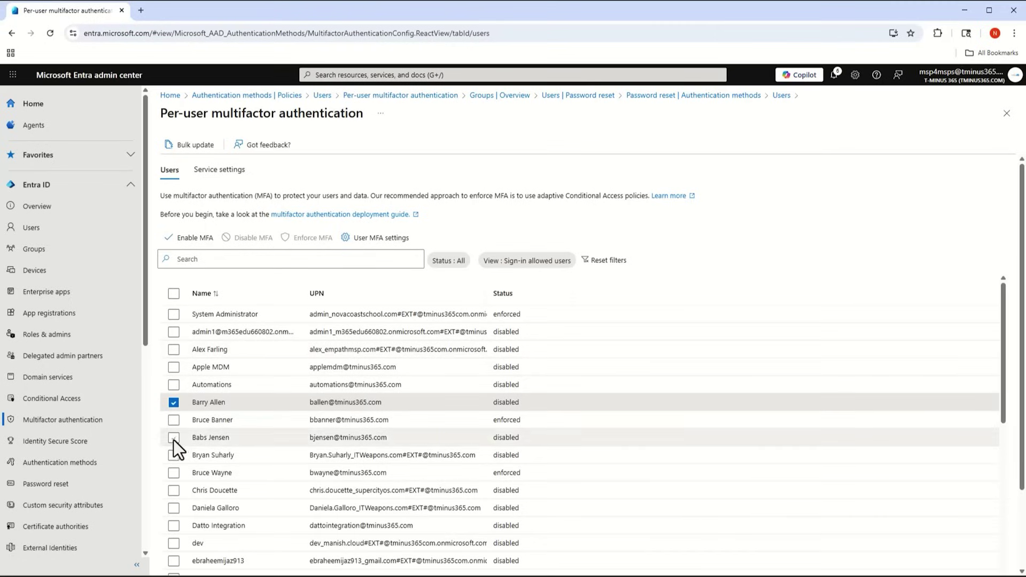
click(173, 420)
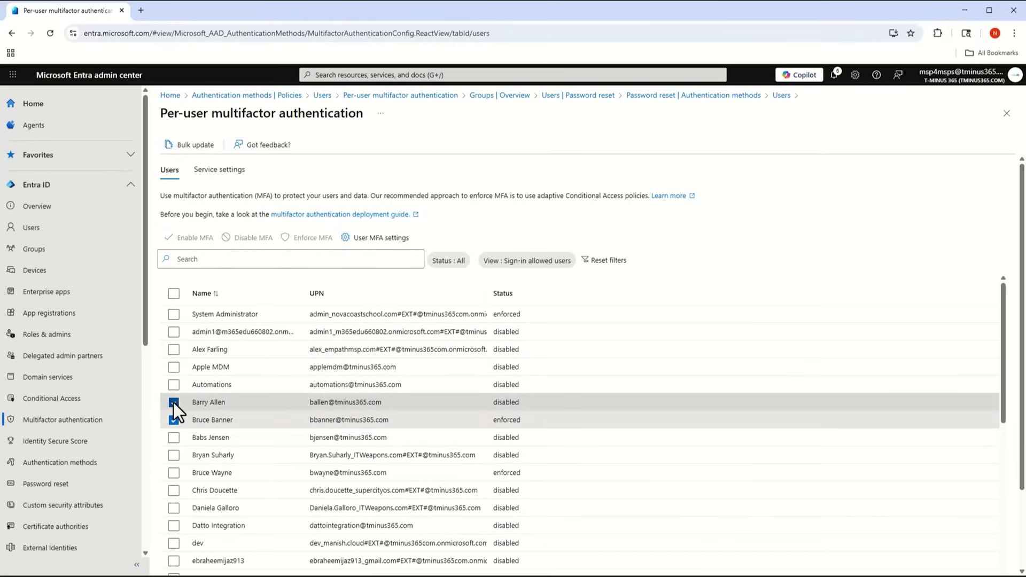
click(173, 403)
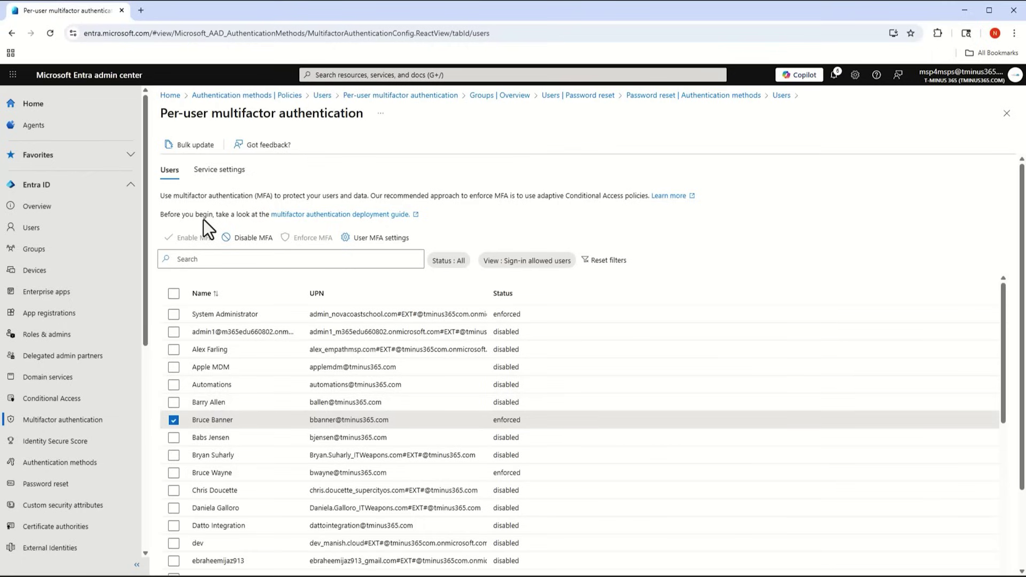
In per-user MFA Service settings, tick skipping MFA for federated intranet users.
click(219, 170)
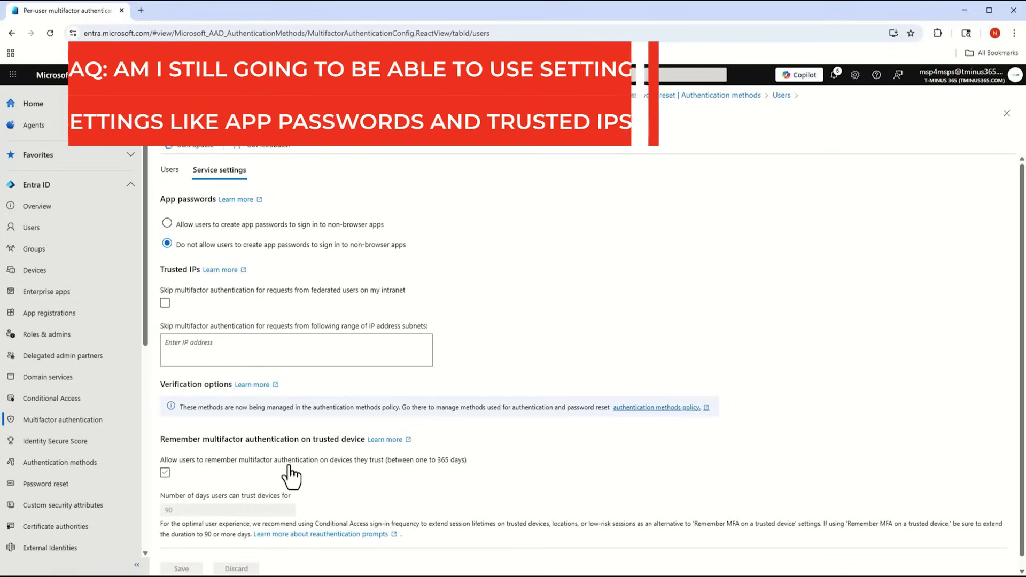
click(356, 291)
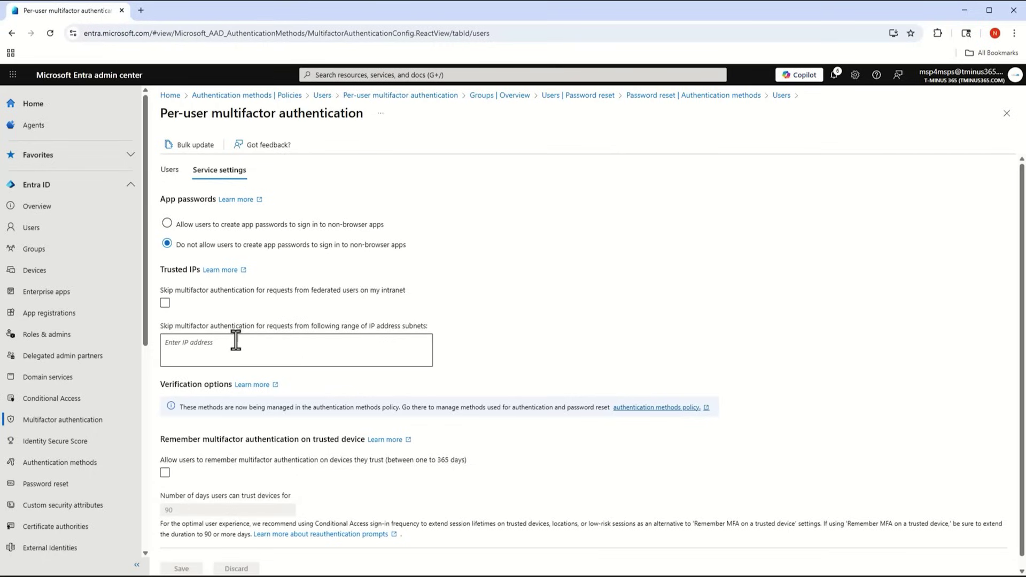
Go to Users > Password reset > Authentication methods to see security questions still enabled.
click(74, 232)
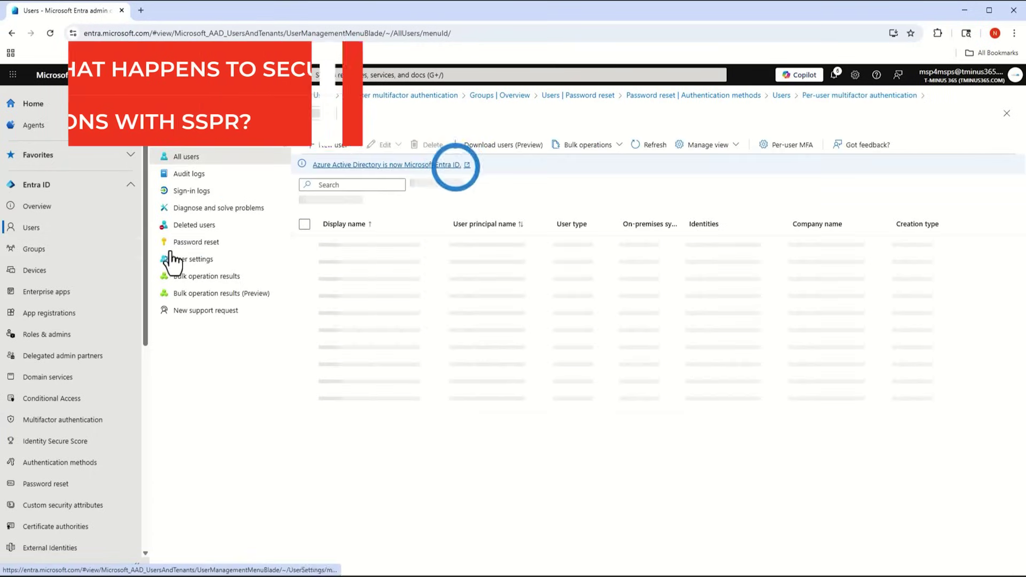
click(241, 242)
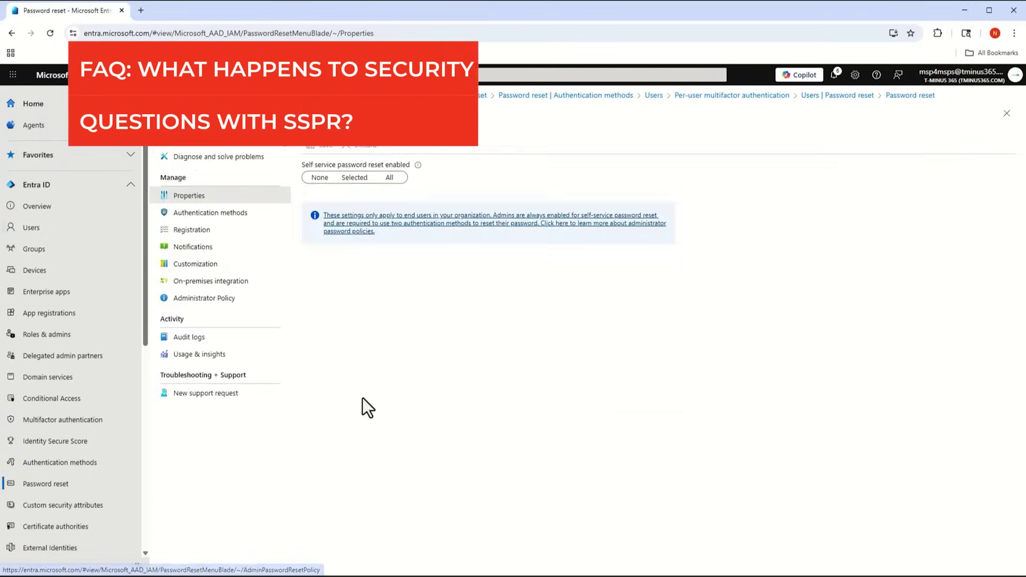
click(199, 215)
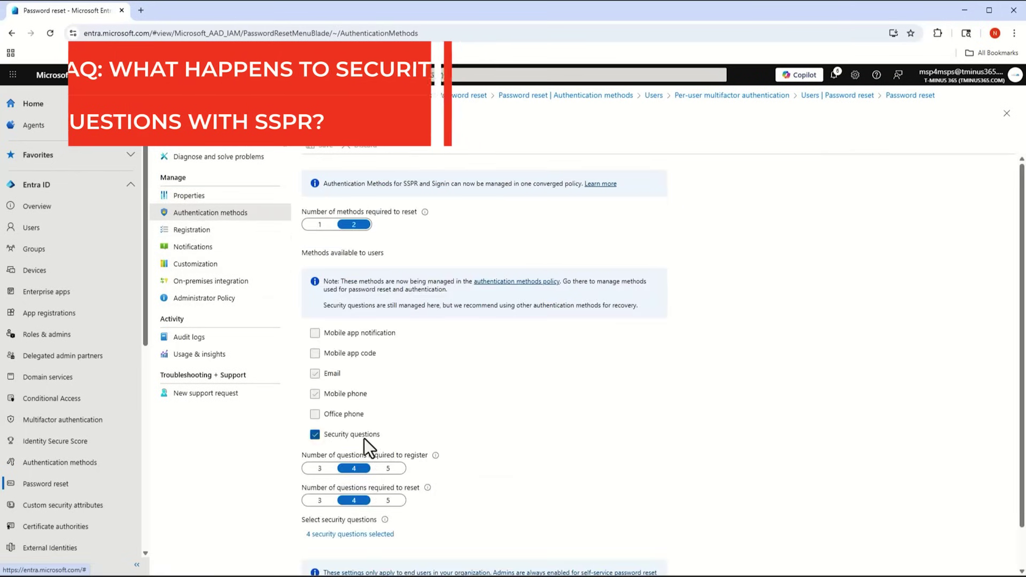